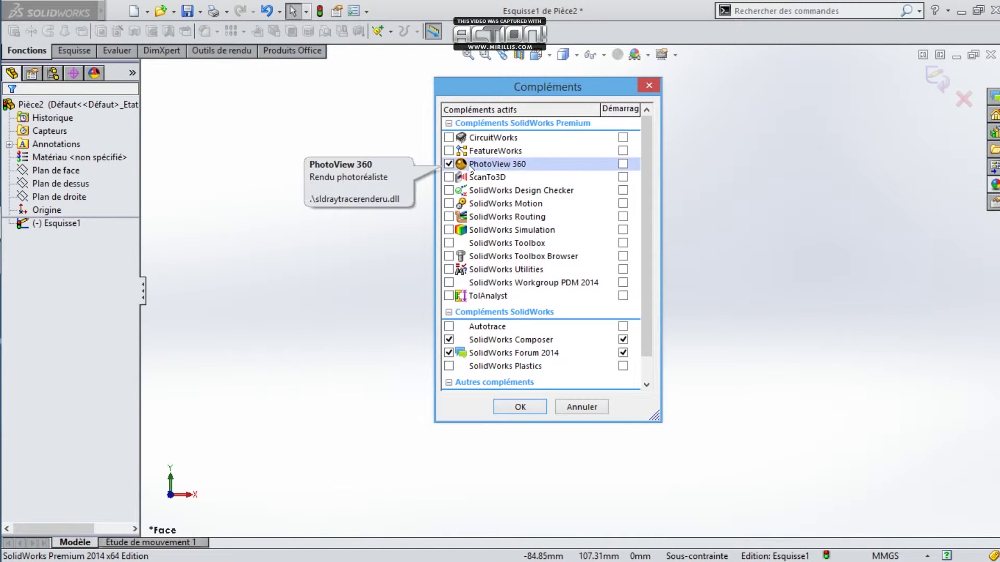
- Deactivate the PhotoView 360 add-in and apply the change
{"action": "left_click", "coordinate": [448, 164]}
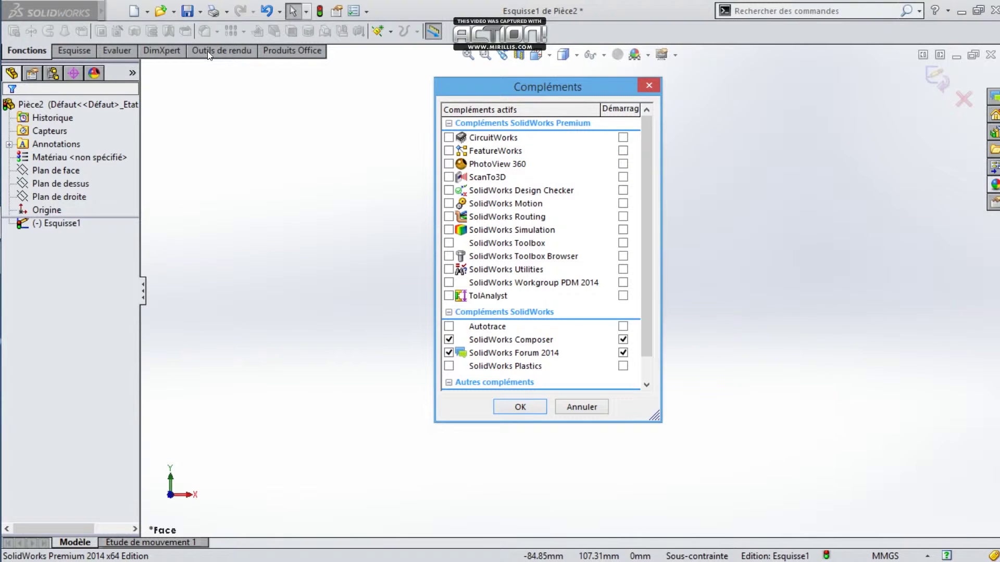
{"action": "left_click", "coordinate": [520, 407]}
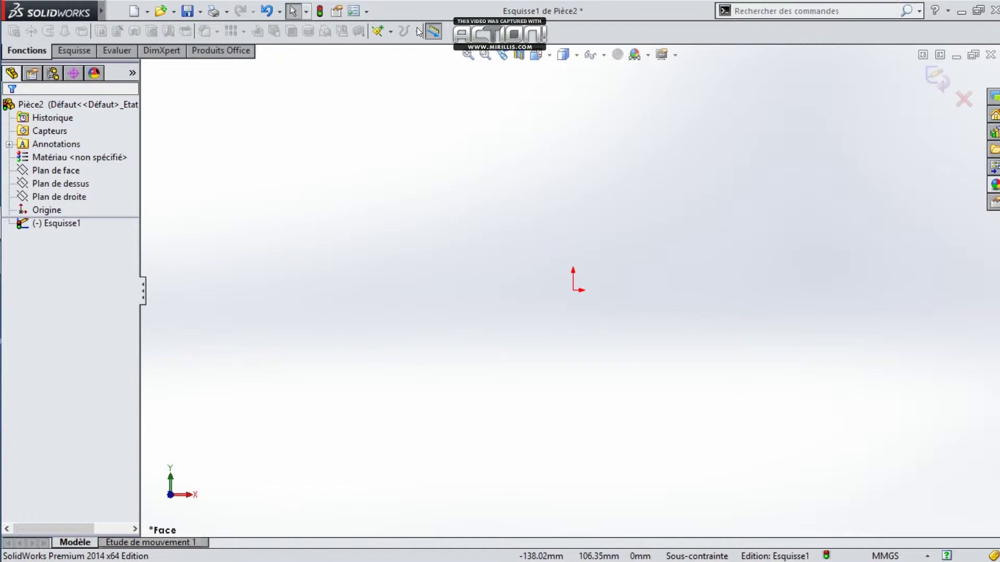
- Review the available add-ins and which of them are active or loaded at startup
{"action": "left_click", "coordinate": [366, 11]}
{"action": "left_click", "coordinate": [395, 58]}
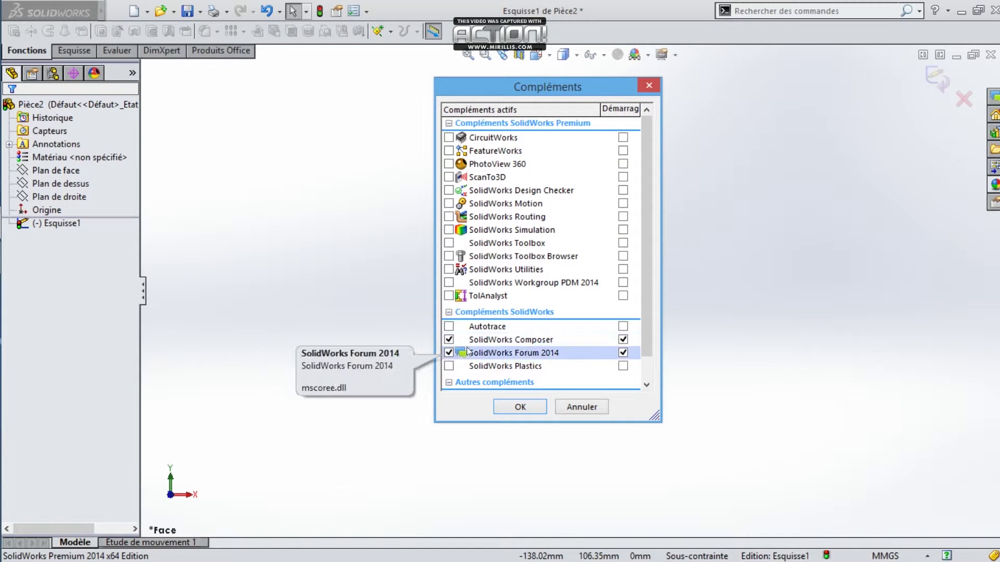
{"action": "scroll", "coordinate": [520, 292], "scroll_direction": "down", "scroll_amount": 1}
{"action": "scroll", "coordinate": [489, 267], "scroll_direction": "up", "scroll_amount": 1}
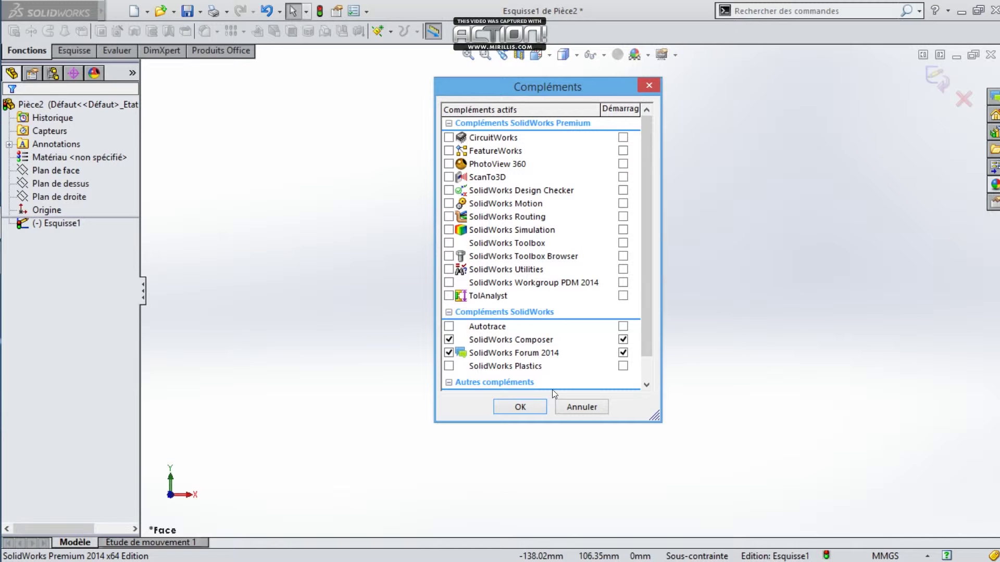
{"action": "left_click", "coordinate": [536, 406]}
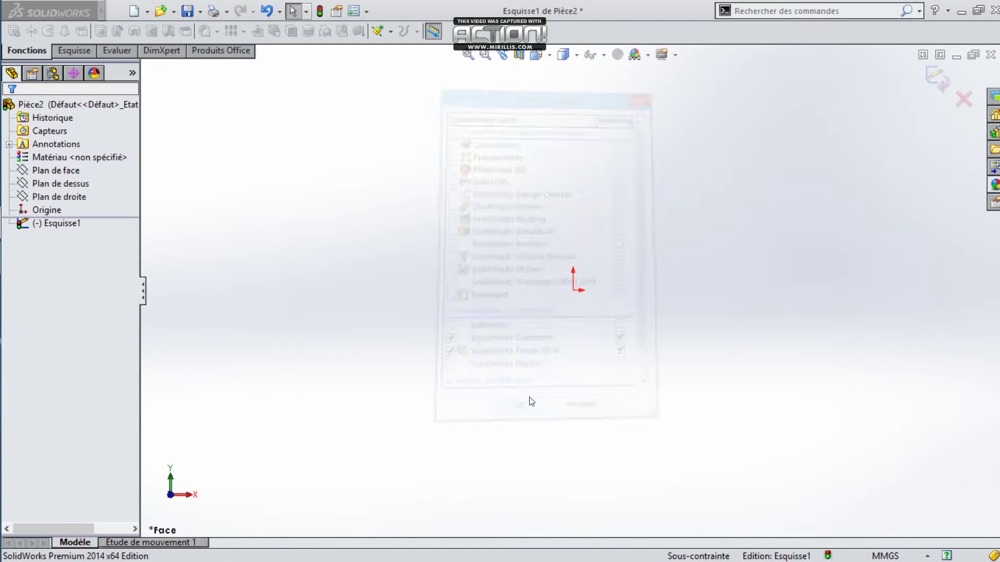
- Enter interface customization and remove the Redo (Rétablir) command from the standard toolbar
{"action": "left_click", "coordinate": [364, 12]}
{"action": "left_click", "coordinate": [390, 40]}
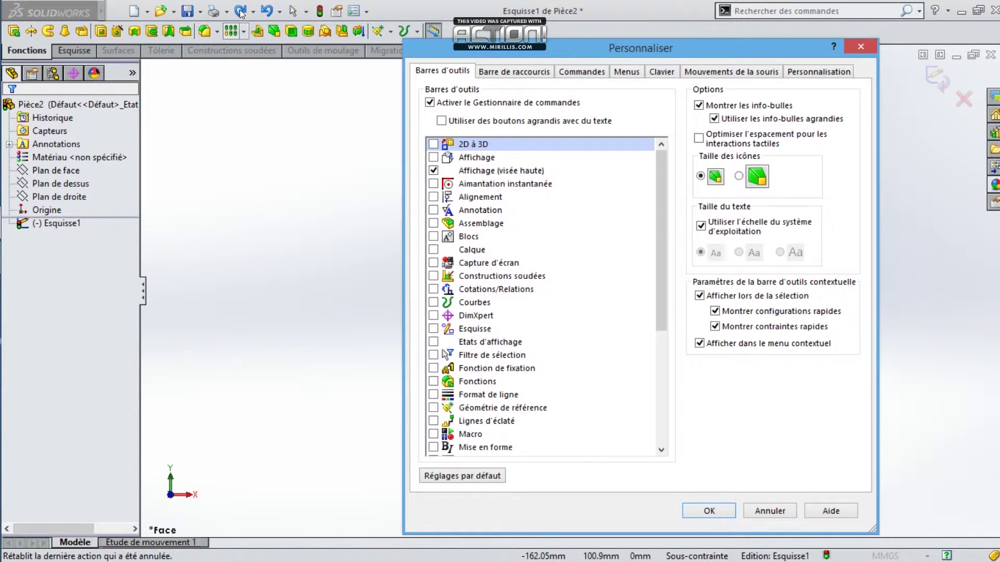
{"action": "left_click_drag", "start_coordinate": [241, 14], "coordinate": [255, 153]}
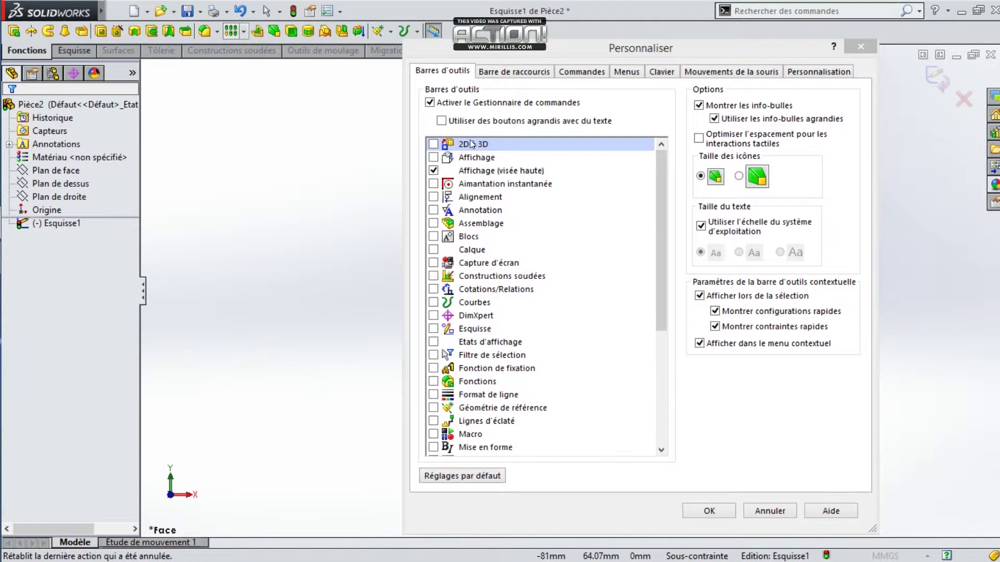
- Turn on the Surfaces and Tôlerie toolbars in the interface customization
{"action": "left_click", "coordinate": [582, 71]}
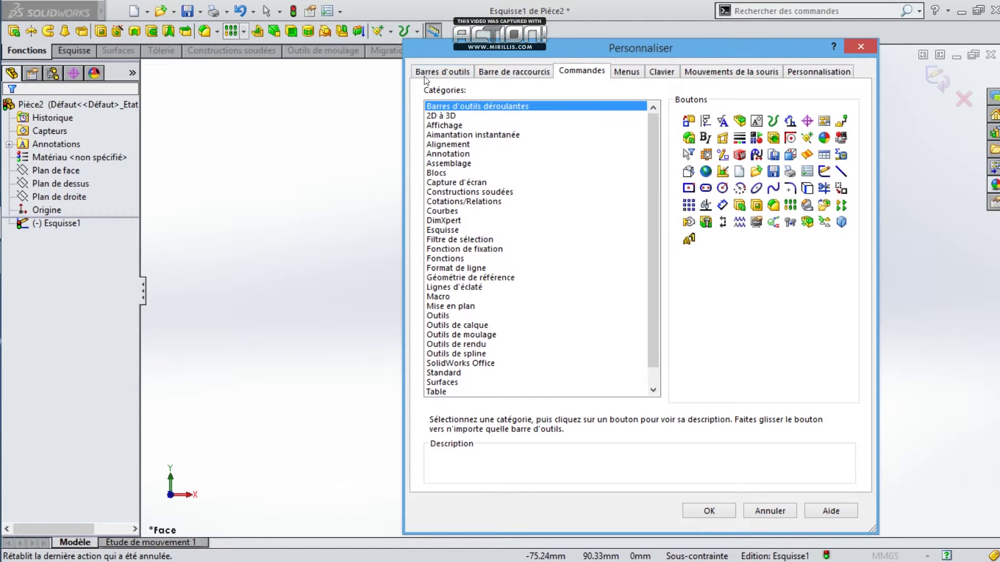
{"action": "left_click", "coordinate": [443, 71]}
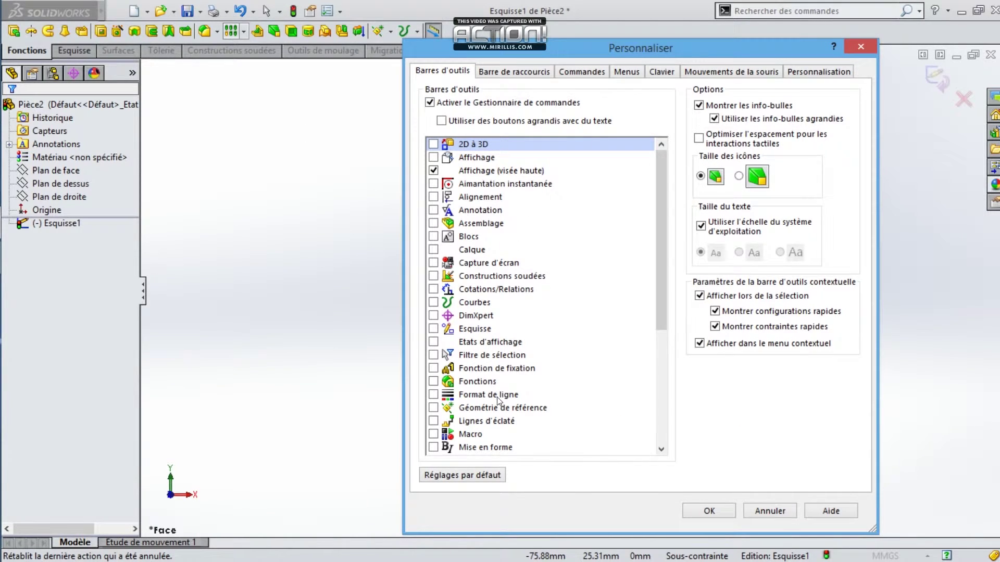
{"action": "left_click_drag", "start_coordinate": [666, 253], "coordinate": [657, 396]}
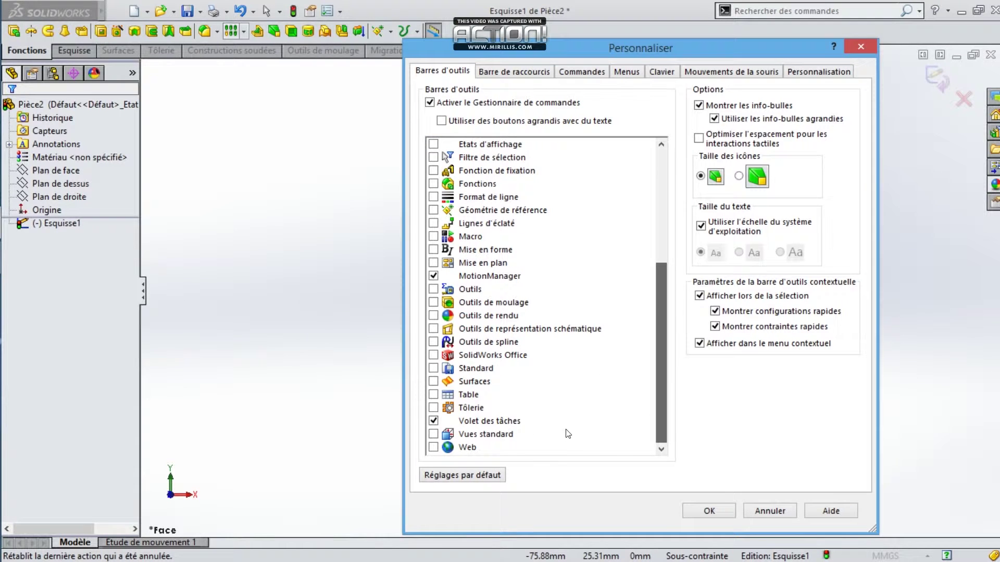
{"action": "left_click", "coordinate": [433, 382]}
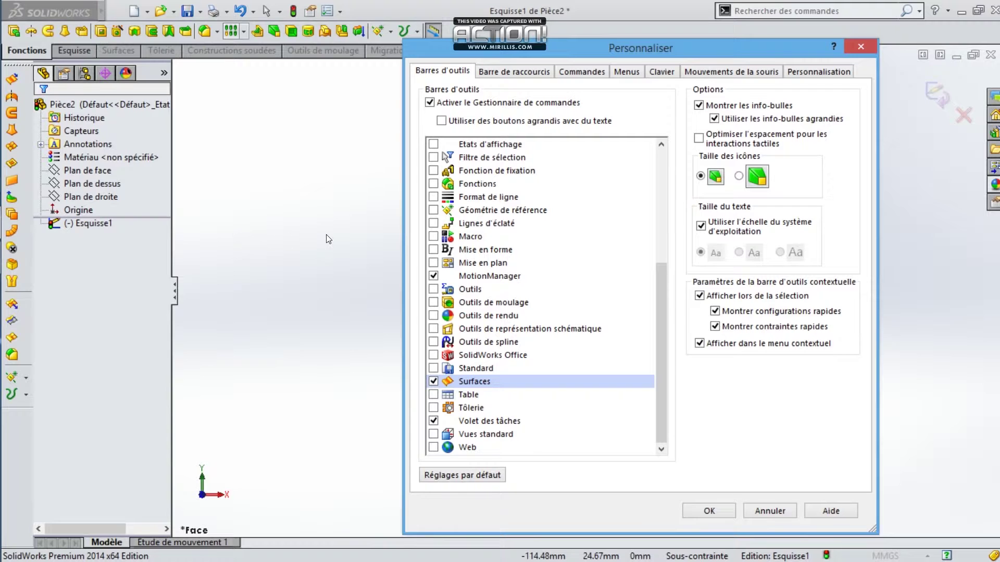
{"action": "left_click", "coordinate": [433, 407]}
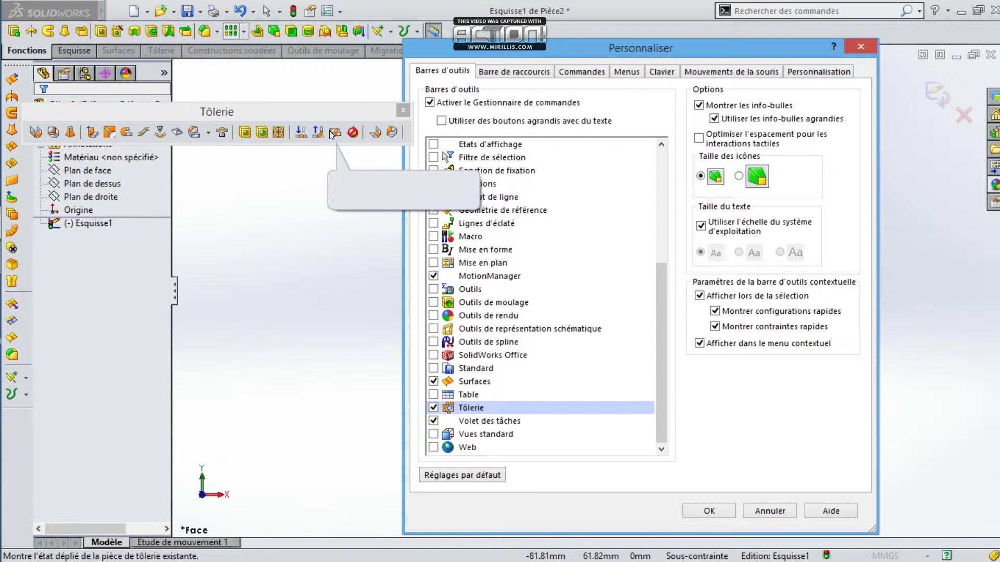
- Hide the Tôlerie and Surfaces toolbars again
{"action": "left_click", "coordinate": [403, 110]}
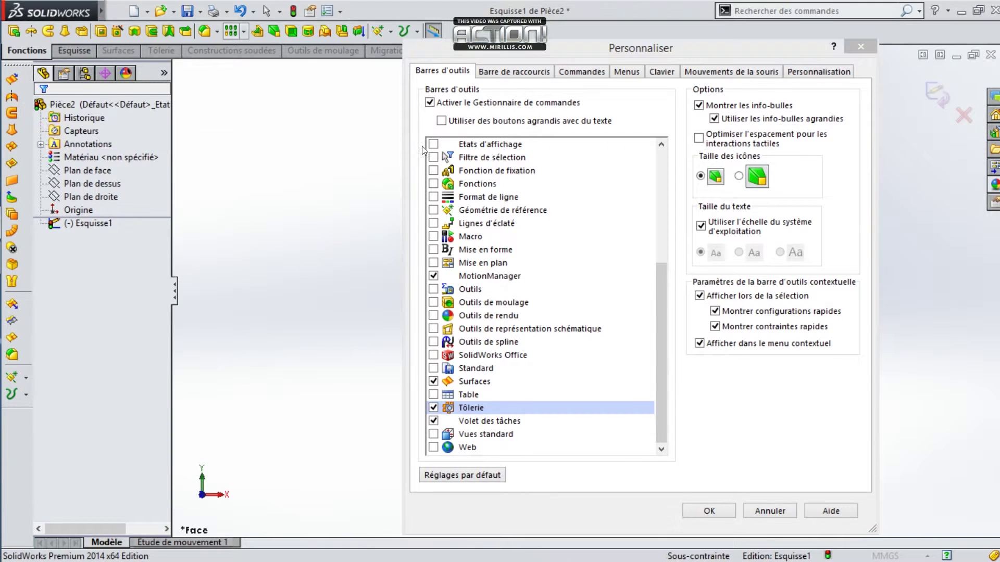
{"action": "left_click", "coordinate": [433, 407]}
{"action": "left_click", "coordinate": [433, 381]}
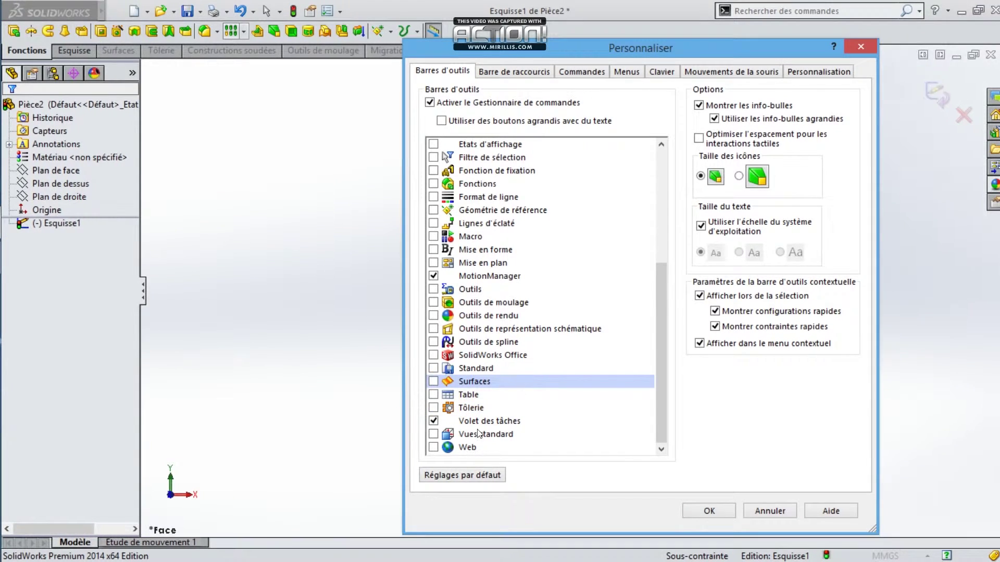
- Display the Vues standard toolbar briefly and turn it back off
{"action": "left_click", "coordinate": [433, 434]}
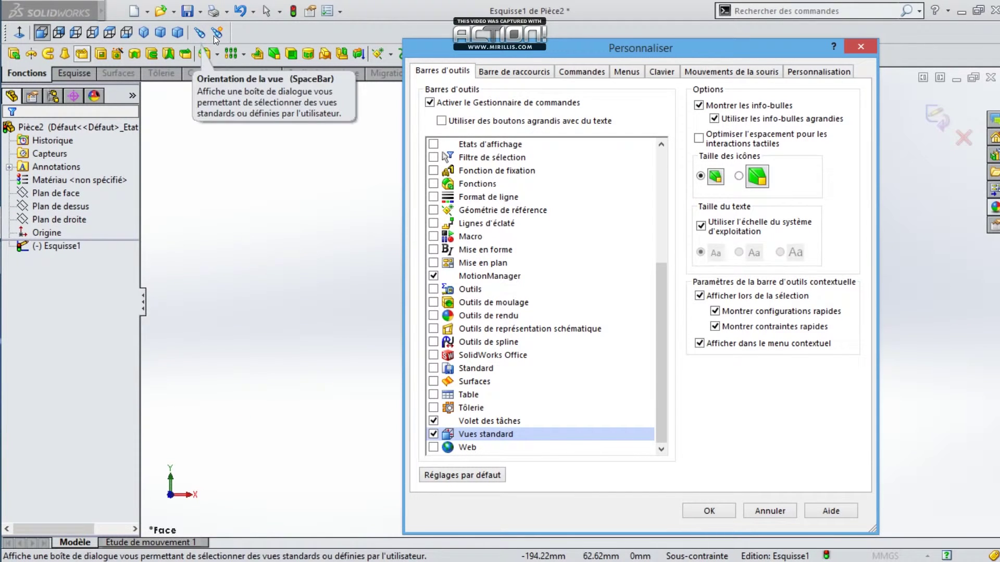
{"action": "left_click", "coordinate": [436, 433]}
- Examine the remaining toolbars and the customization options for the shortcut bar, commands and menus
{"action": "scroll", "coordinate": [477, 399], "scroll_direction": "up", "scroll_amount": 1}
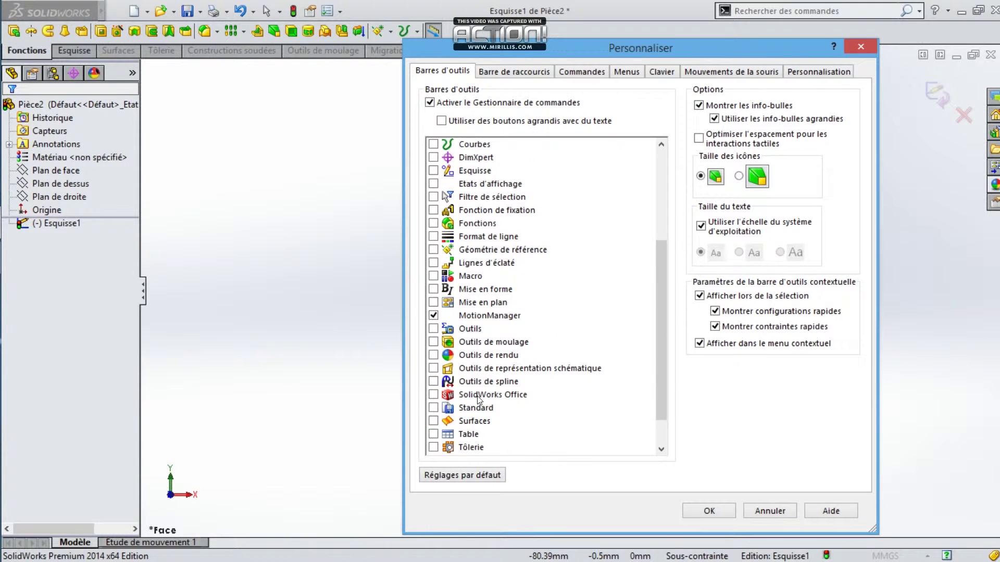
{"action": "scroll", "coordinate": [519, 375], "scroll_direction": "up", "scroll_amount": 1}
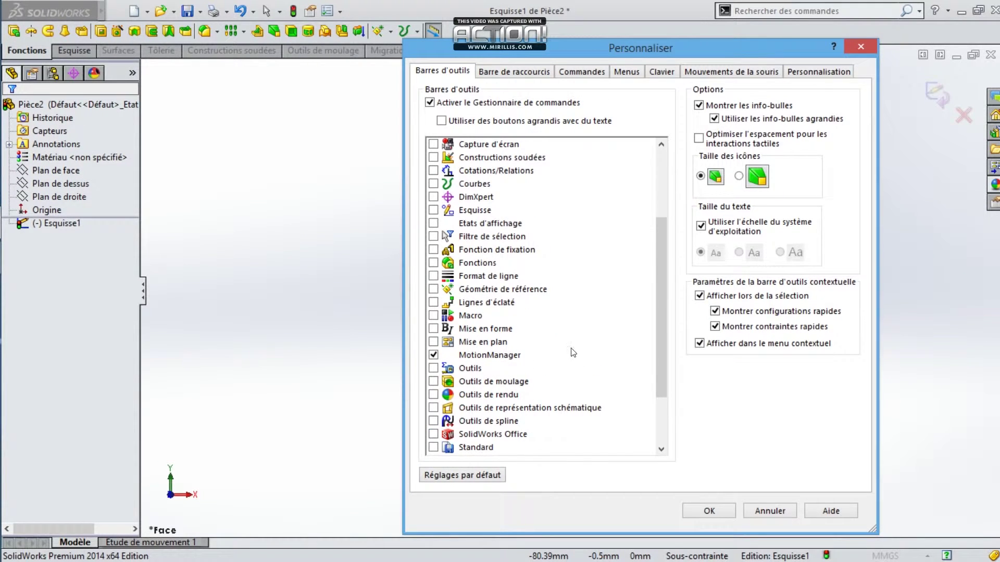
{"action": "scroll", "coordinate": [477, 271], "scroll_direction": "up", "scroll_amount": 3}
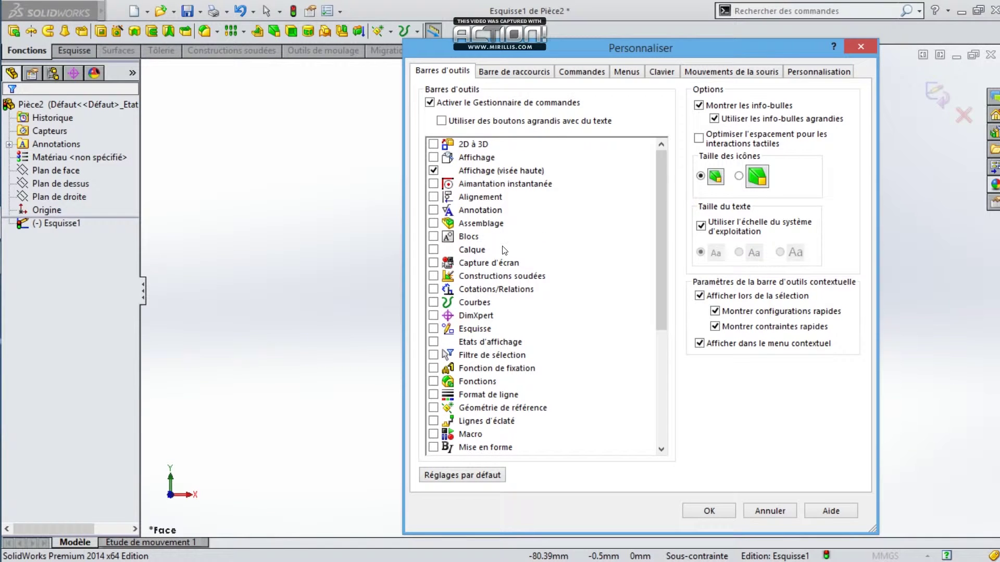
{"action": "left_click", "coordinate": [531, 75]}
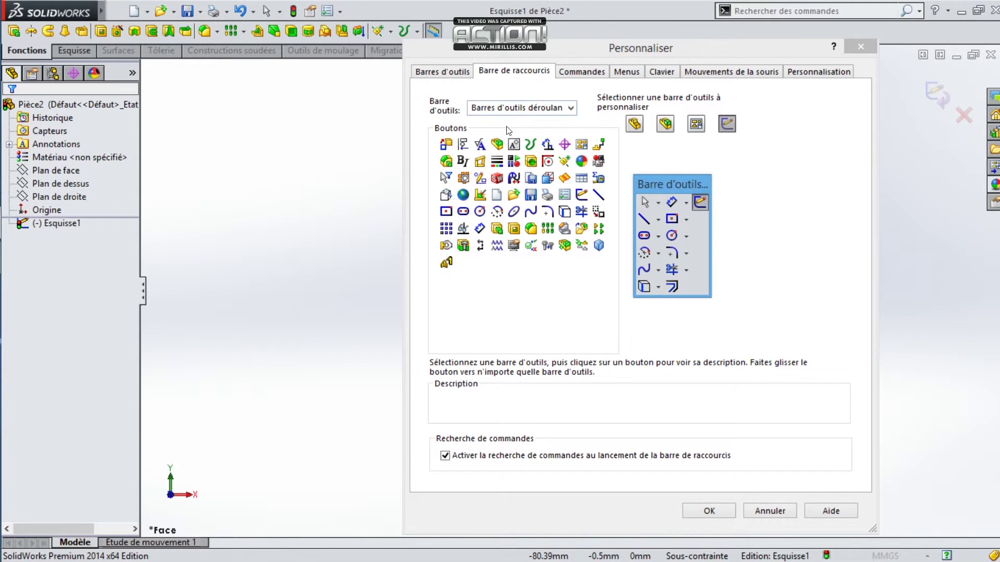
{"action": "left_click", "coordinate": [583, 69]}
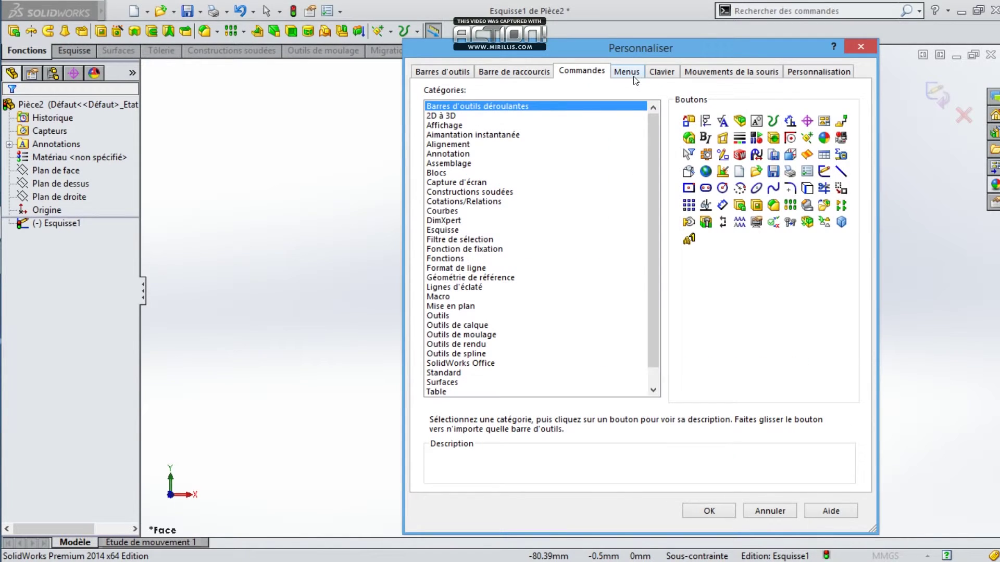
{"action": "left_click", "coordinate": [634, 78]}
- Examine the keyboard shortcuts assigned to all commands, down to the sketch entities and sketch tools
{"action": "left_click", "coordinate": [657, 77]}
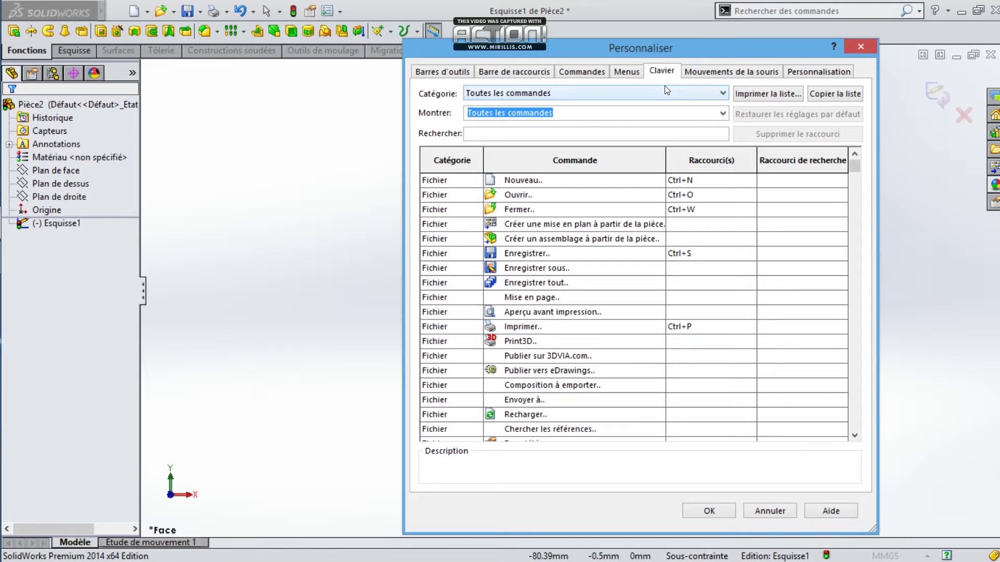
{"action": "scroll", "coordinate": [644, 269], "scroll_direction": "down", "scroll_amount": 10}
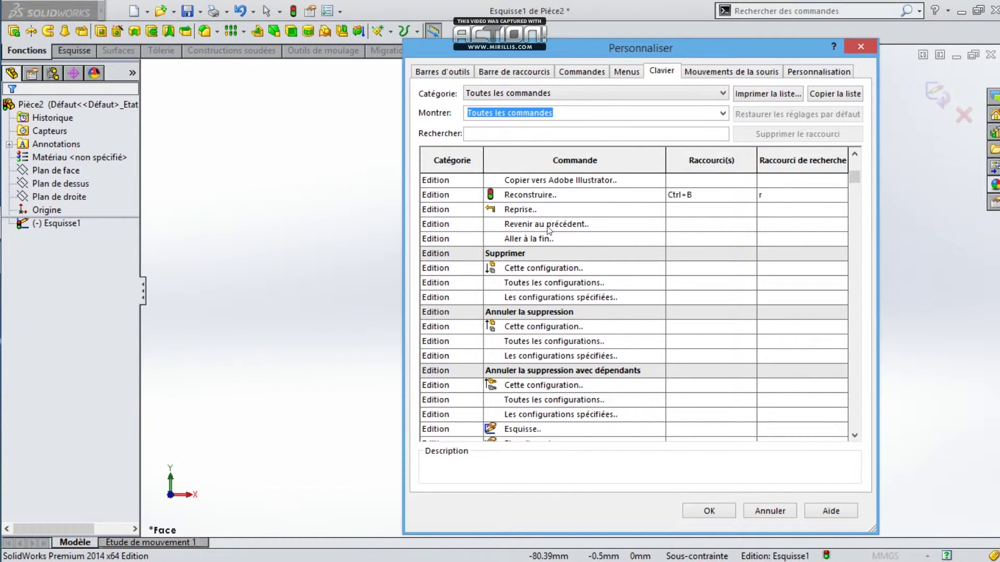
{"action": "scroll", "coordinate": [538, 233], "scroll_direction": "down", "scroll_amount": 15}
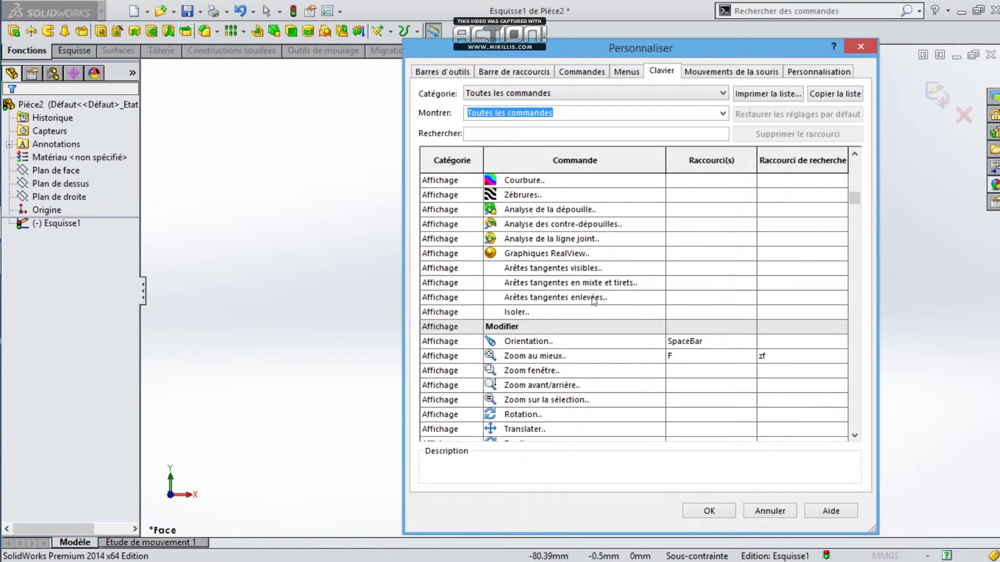
{"action": "scroll", "coordinate": [594, 301], "scroll_direction": "down", "scroll_amount": 20}
{"action": "scroll", "coordinate": [606, 263], "scroll_direction": "down", "scroll_amount": 20}
{"action": "scroll", "coordinate": [601, 256], "scroll_direction": "up", "scroll_amount": 9}
{"action": "scroll", "coordinate": [545, 236], "scroll_direction": "down", "scroll_amount": 14}
{"action": "scroll", "coordinate": [560, 266], "scroll_direction": "down", "scroll_amount": 20}
{"action": "scroll", "coordinate": [581, 250], "scroll_direction": "down", "scroll_amount": 13}
{"action": "scroll", "coordinate": [593, 276], "scroll_direction": "up", "scroll_amount": 4}
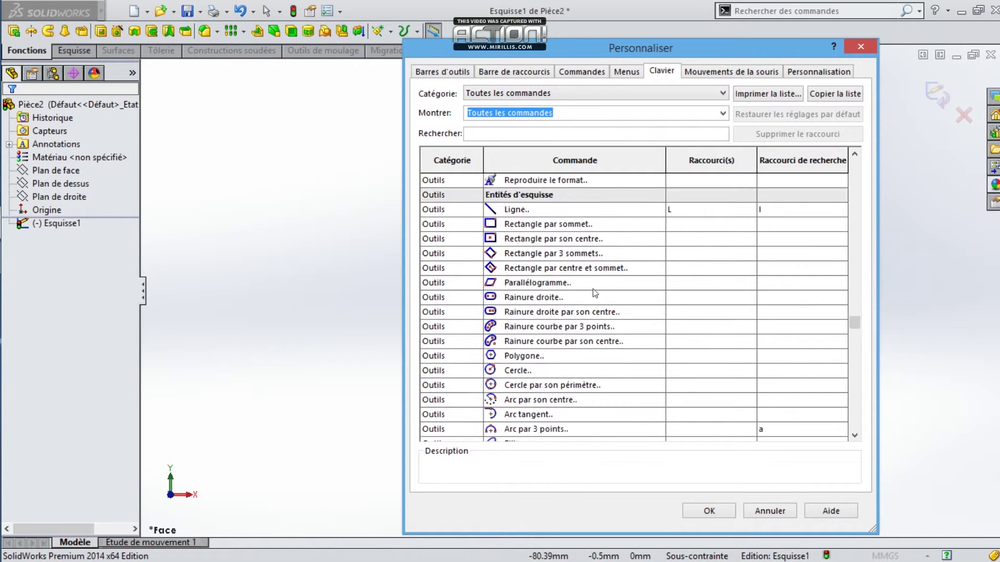
{"action": "scroll", "coordinate": [594, 286], "scroll_direction": "up", "scroll_amount": 1}
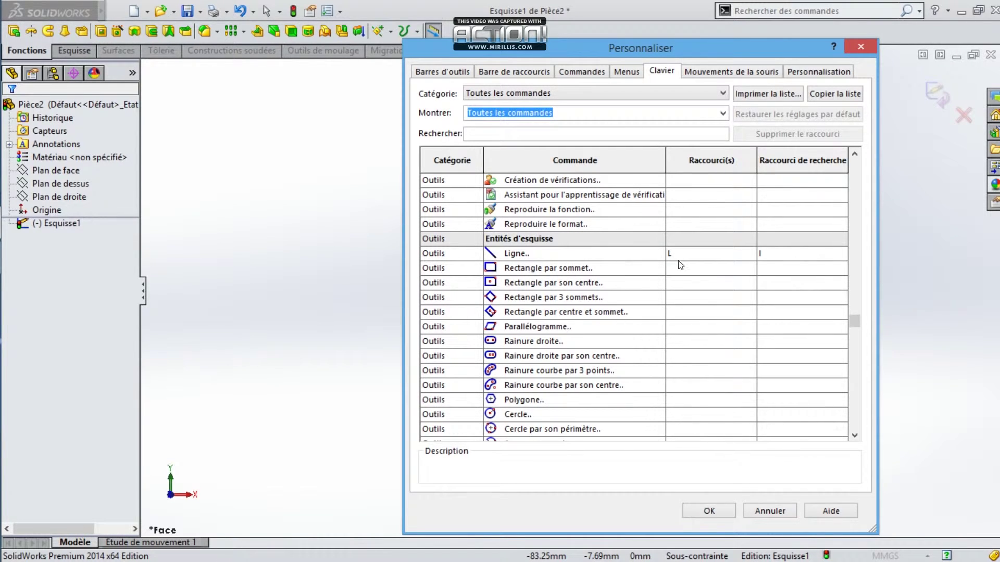
{"action": "scroll", "coordinate": [739, 286], "scroll_direction": "down", "scroll_amount": 6}
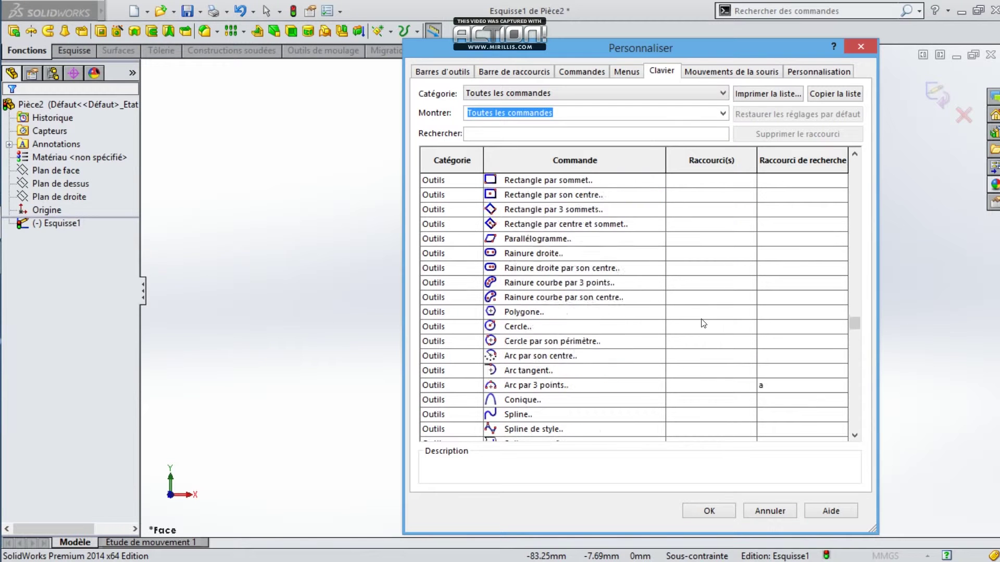
{"action": "scroll", "coordinate": [729, 346], "scroll_direction": "down", "scroll_amount": 4}
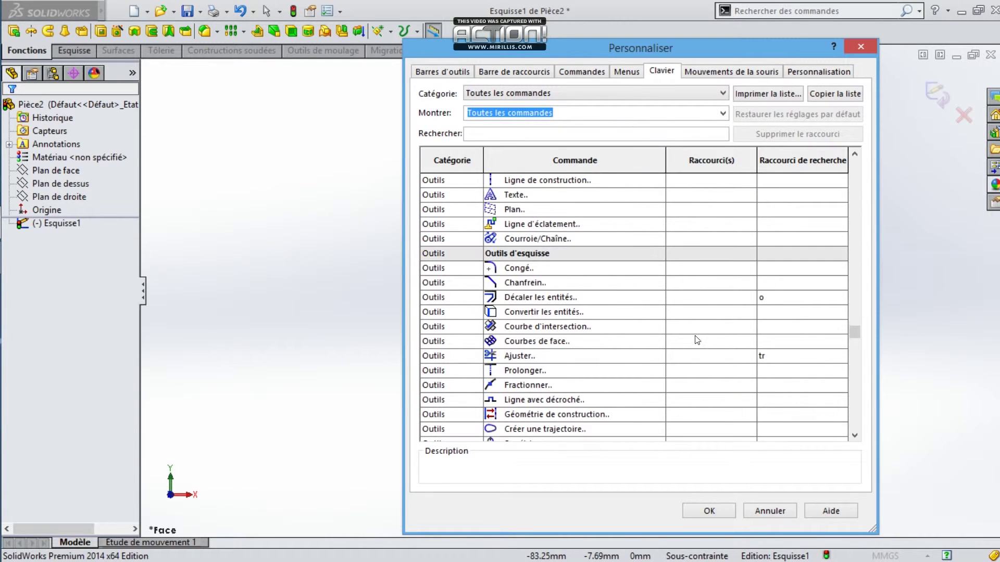
{"action": "scroll", "coordinate": [698, 340], "scroll_direction": "down", "scroll_amount": 3}
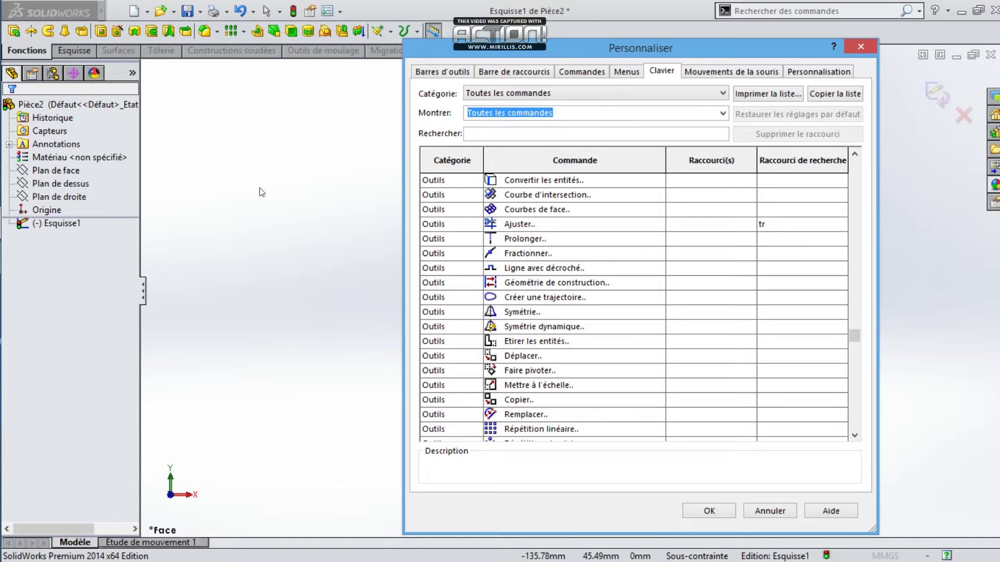
- Display the Esquisse commands for comparison and return to the beginning of the keyboard shortcut list
{"action": "left_click", "coordinate": [62, 46]}
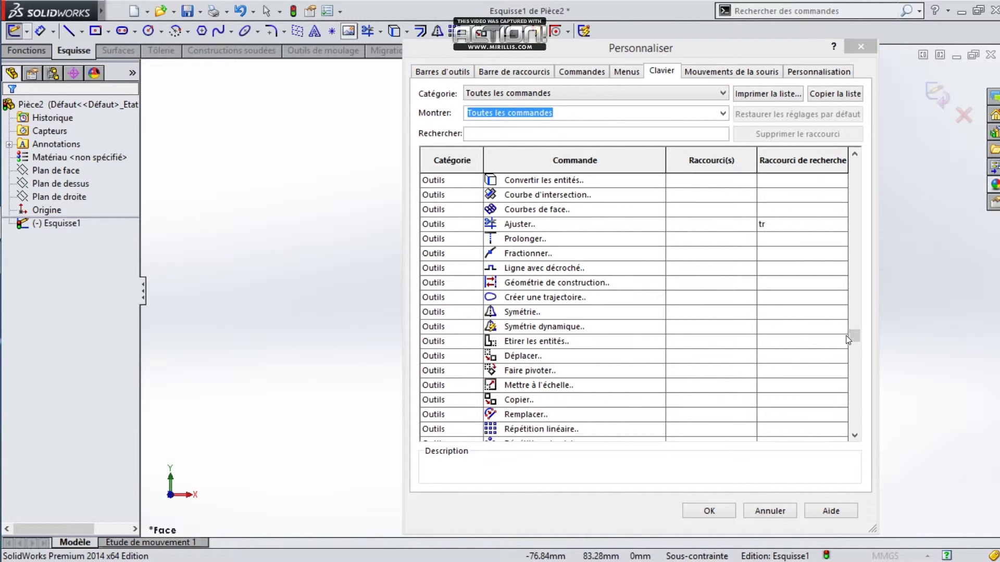
{"action": "left_click_drag", "start_coordinate": [853, 331], "coordinate": [853, 168]}
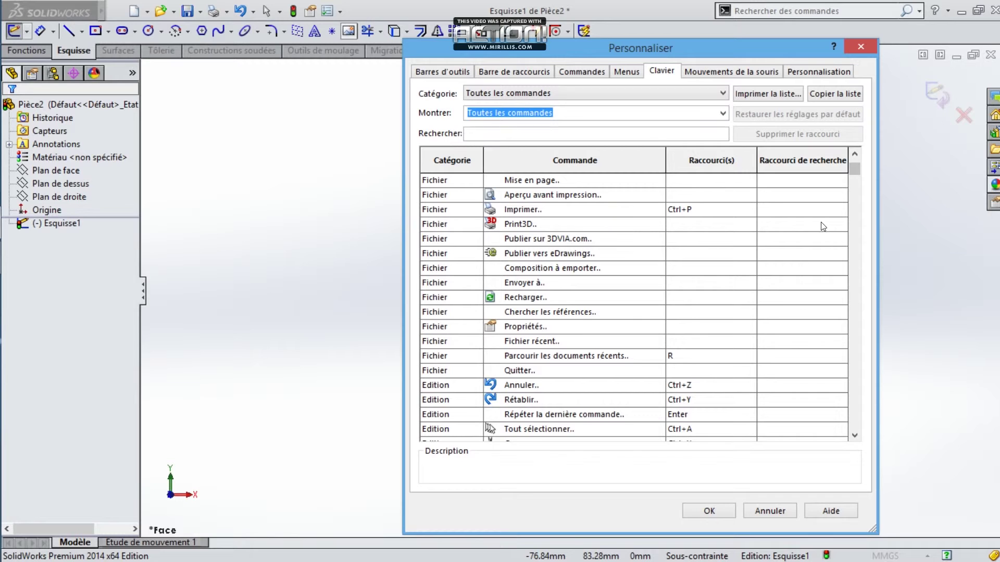
{"action": "scroll", "coordinate": [823, 250], "scroll_direction": "up", "scroll_amount": 3}
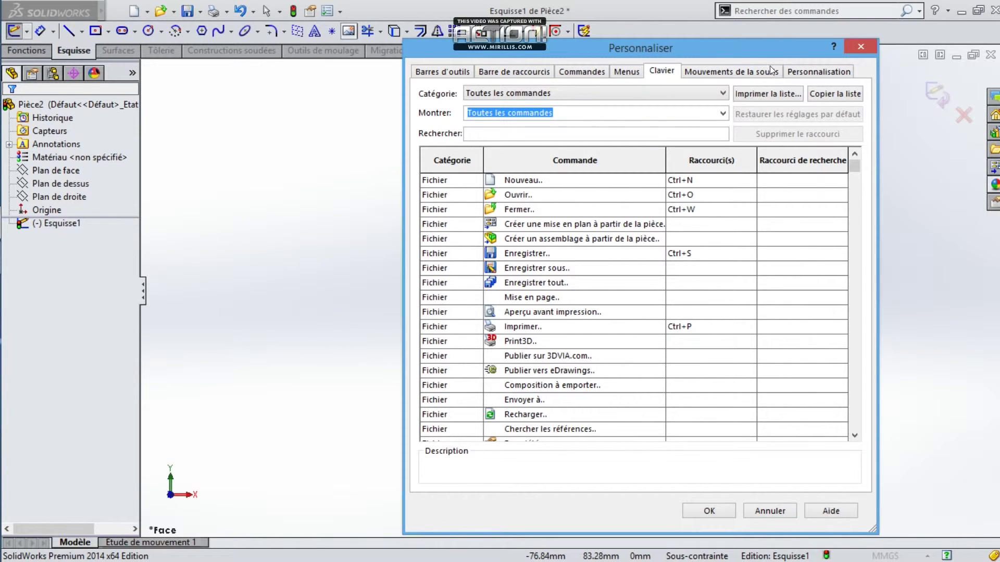
- Review the menu customization, the personalization reset options and the available command categories
{"action": "left_click", "coordinate": [622, 72]}
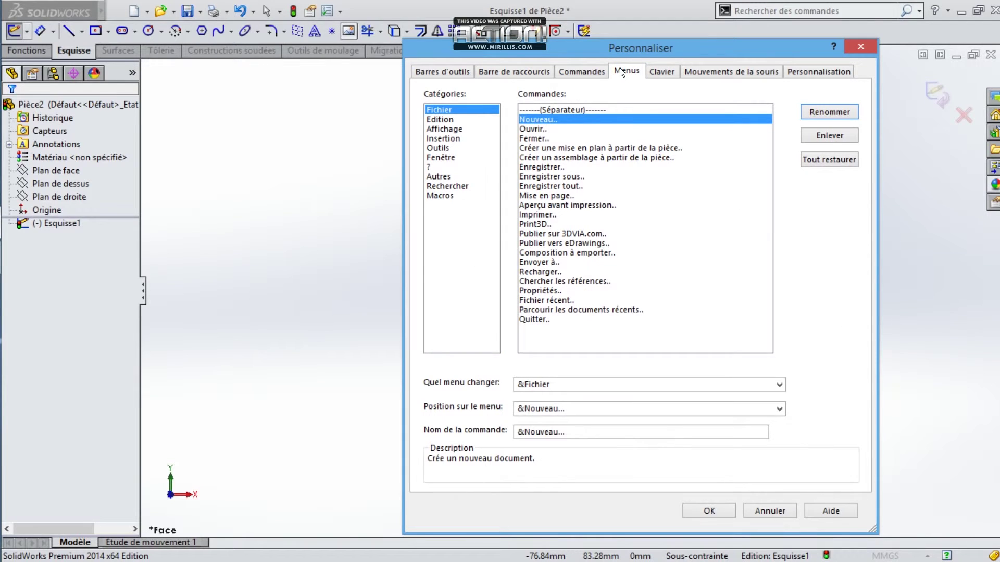
{"action": "left_click", "coordinate": [810, 77]}
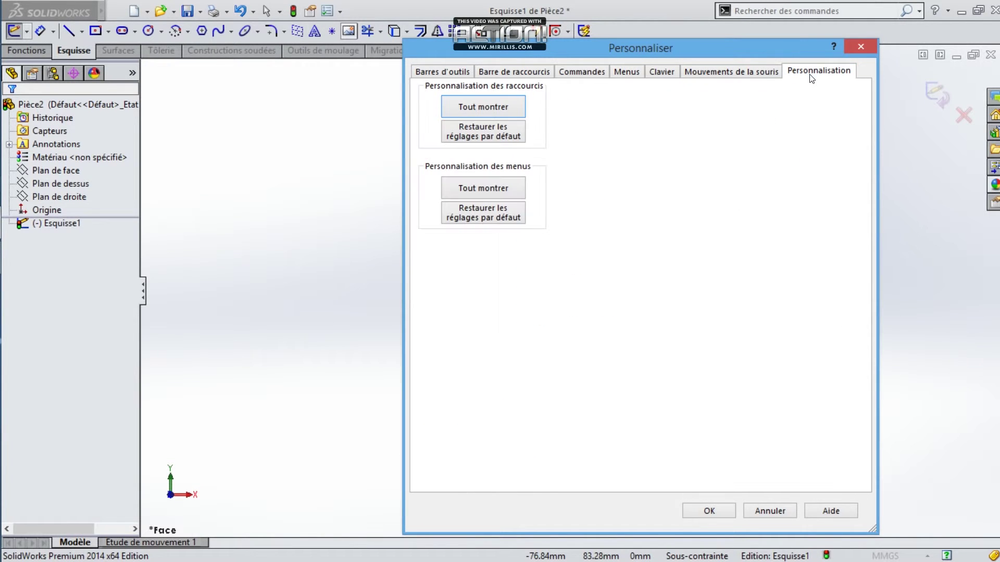
{"action": "left_click", "coordinate": [586, 76]}
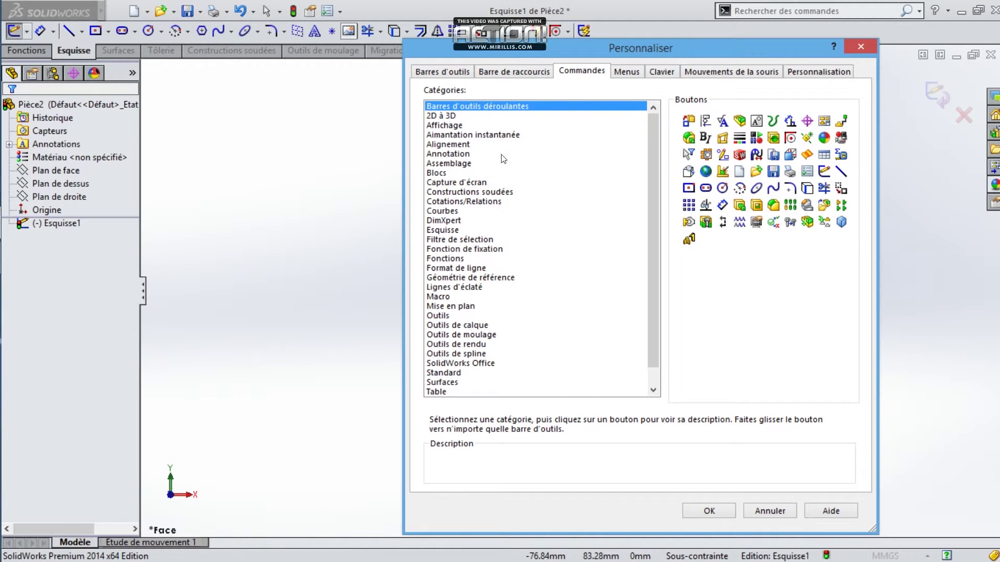
{"action": "scroll", "coordinate": [542, 186], "scroll_direction": "down", "scroll_amount": 1}
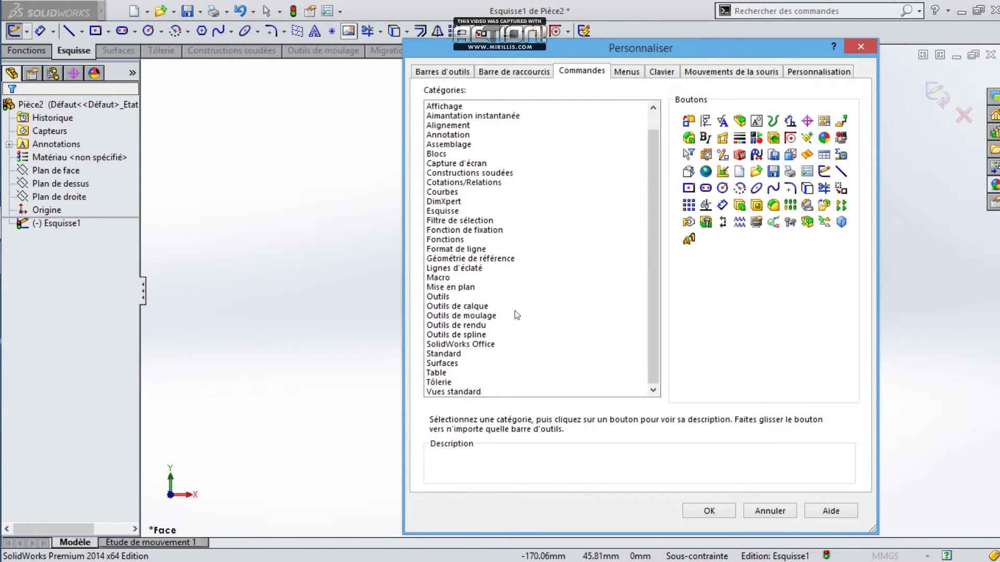
- Review the Outils de moulage commands, and add the Redo command from the Standard category to the standard toolbar beside Undo
{"action": "left_click", "coordinate": [480, 316]}
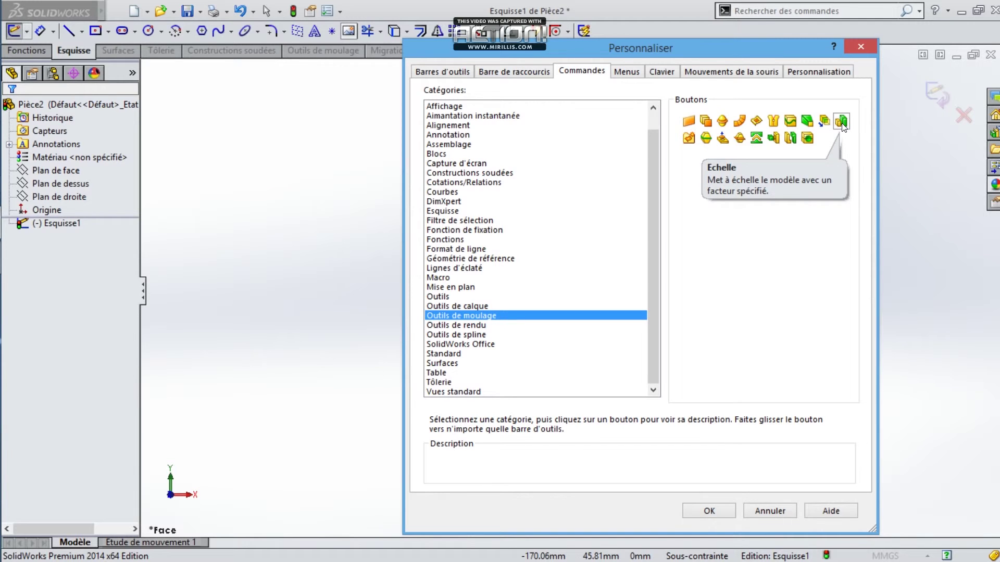
{"action": "left_click", "coordinate": [468, 355]}
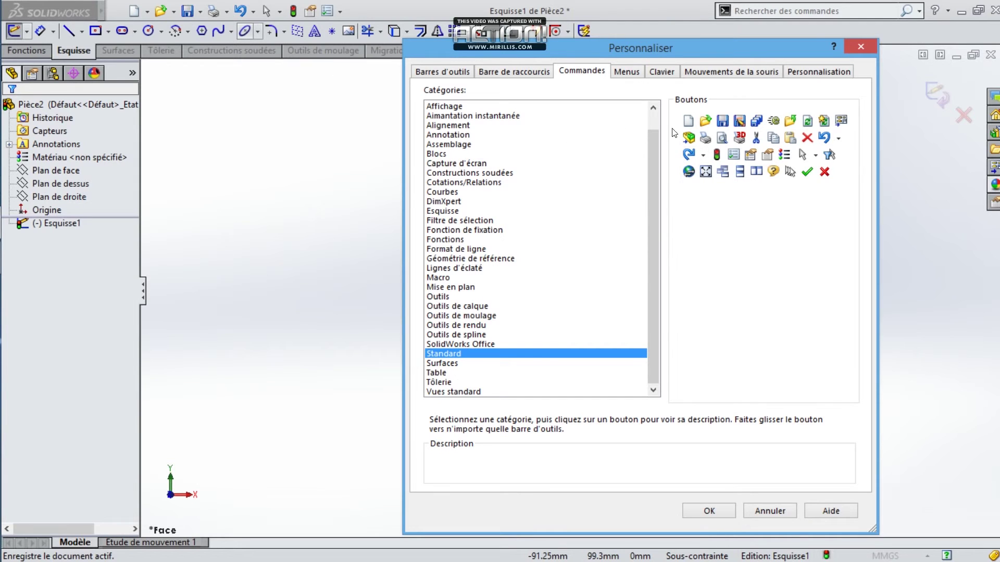
{"action": "left_click_drag", "start_coordinate": [693, 160], "coordinate": [297, 68]}
{"action": "left_click_drag", "start_coordinate": [230, 12], "coordinate": [230, 11]}
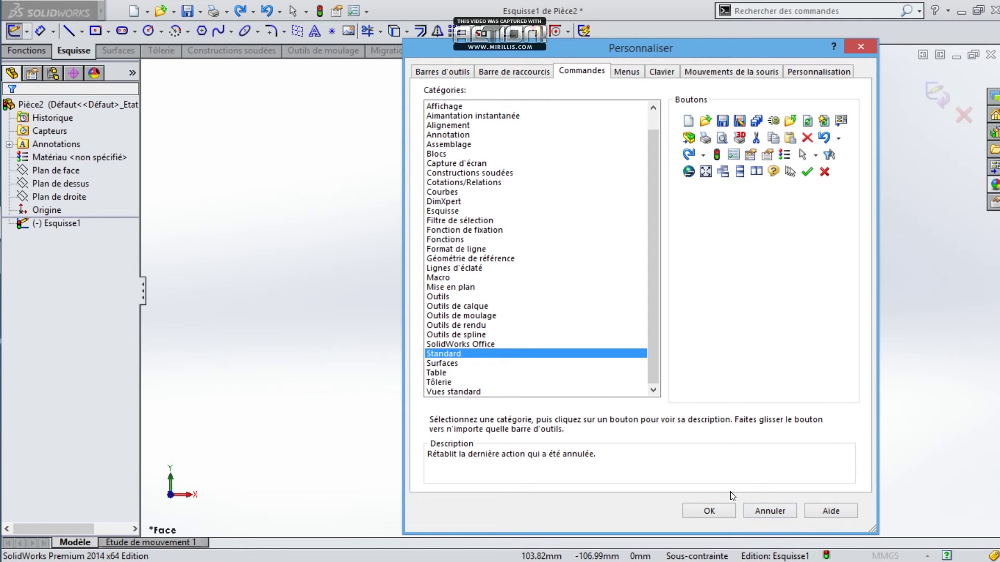
{"action": "left_click", "coordinate": [708, 511]}
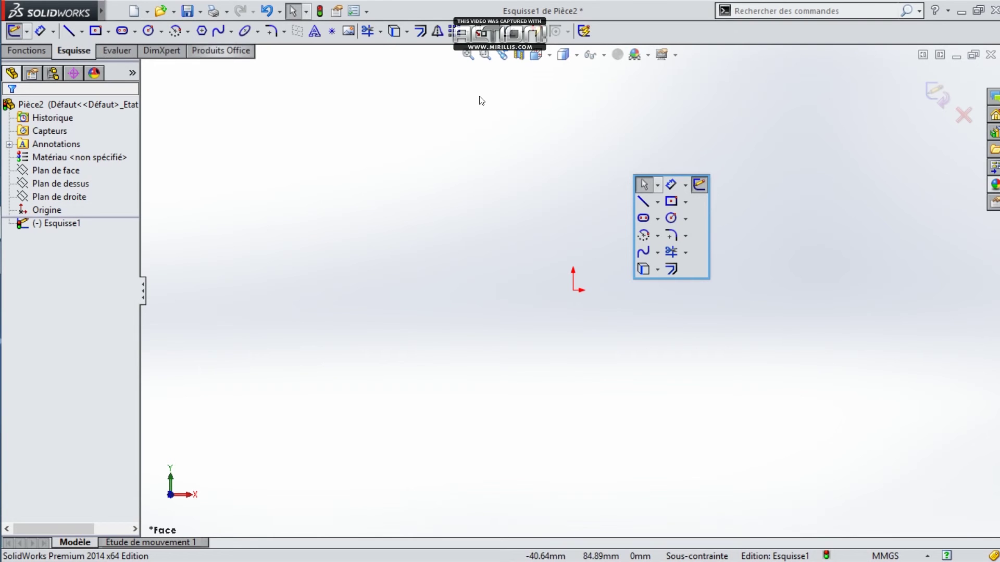
- Sketch a slightly sloping line about 144.7 mm long above the origin, and a second slanted line ending at its midpoint
{"action": "left_click", "coordinate": [694, 116]}
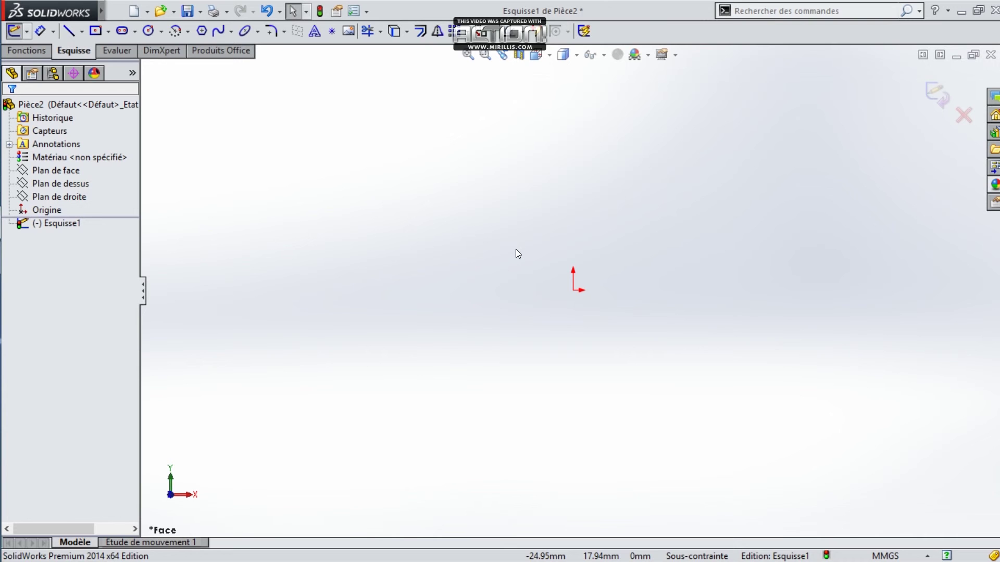
{"action": "key", "text": "l"}
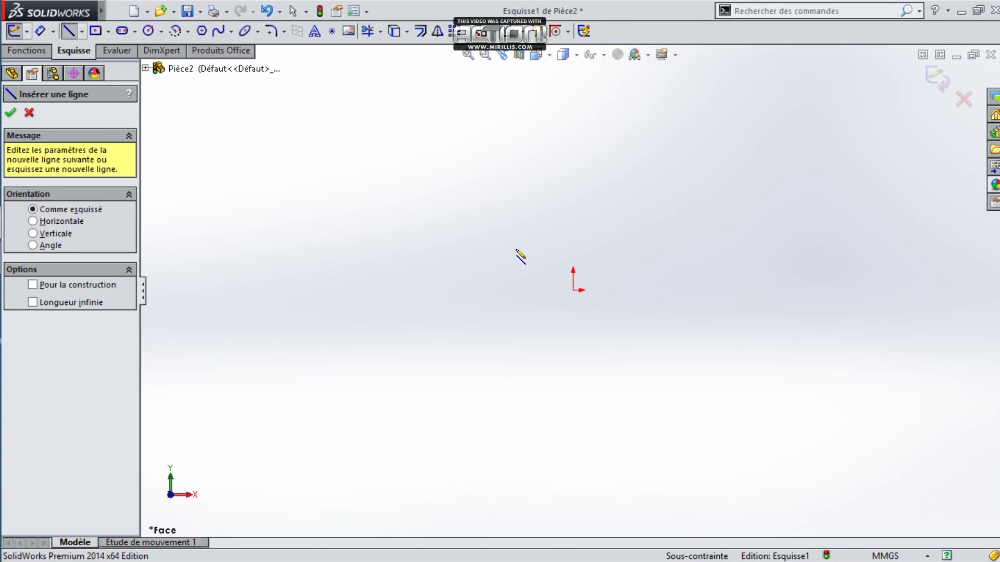
{"action": "left_click", "coordinate": [339, 218]}
{"action": "left_click", "coordinate": [670, 237]}
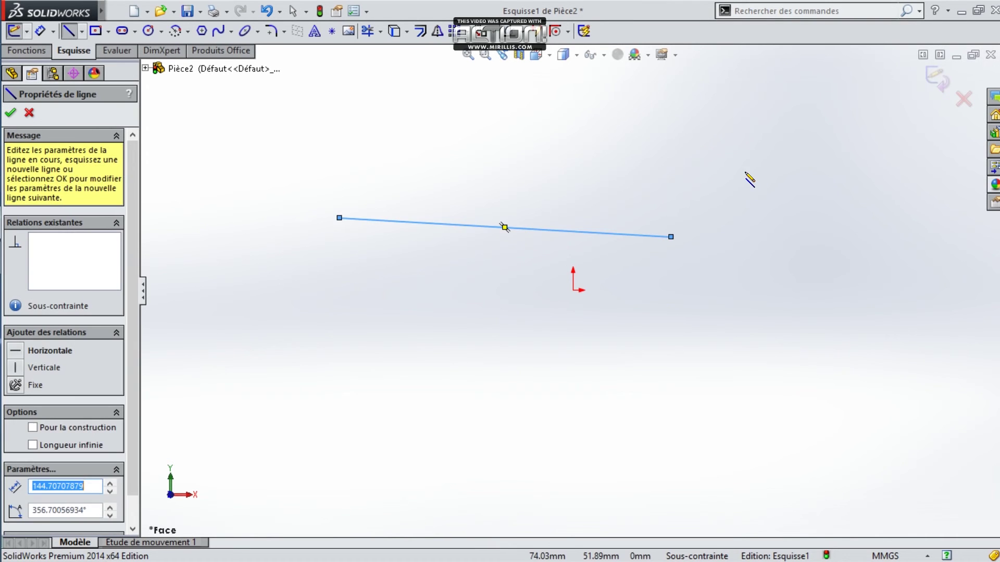
{"action": "left_click", "coordinate": [505, 228]}
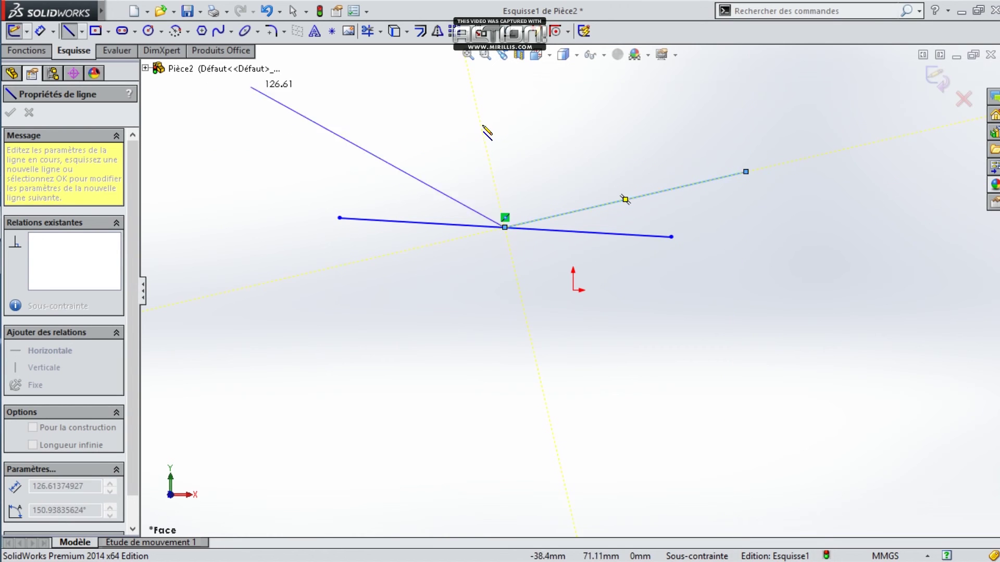
{"action": "key", "text": "Escape"}
{"action": "key", "text": "Escape"}
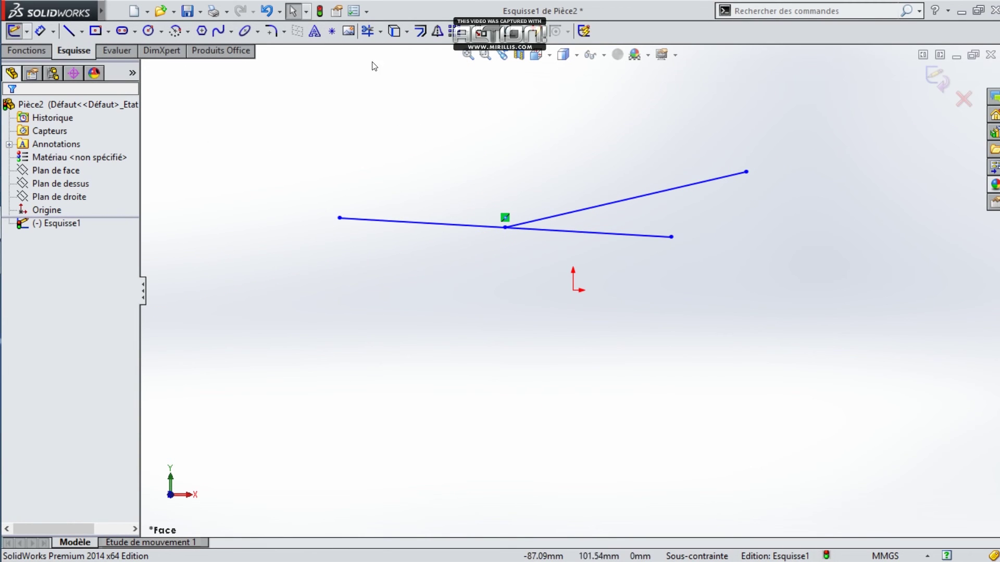
- Remove both sketched lines with the Ajuster les entités (Trim Entities) tool
{"action": "left_click", "coordinate": [377, 34]}
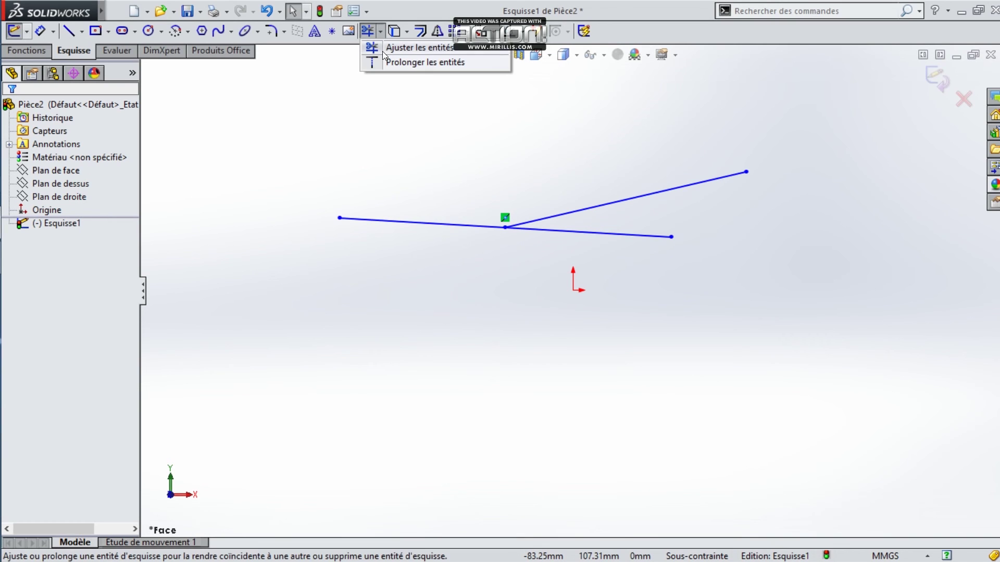
{"action": "left_click", "coordinate": [388, 48]}
{"action": "mouse_move", "coordinate": [540, 246]}
{"action": "left_mouse_down"}
{"action": "mouse_move", "coordinate": [536, 275]}
{"action": "mouse_move", "coordinate": [599, 216]}
{"action": "left_mouse_up"}
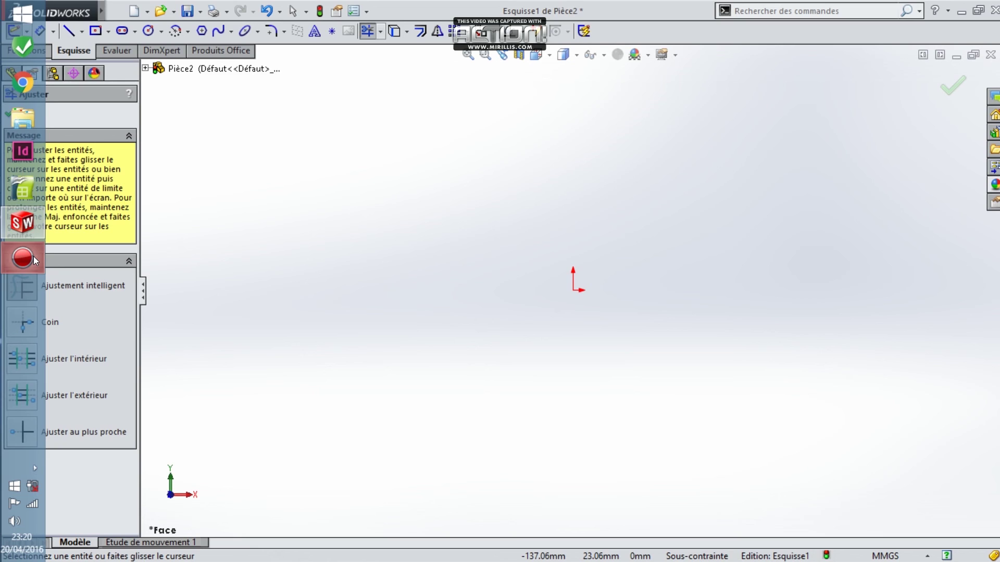
{"action": "left_click", "coordinate": [34, 255]}
{"action": "left_click", "coordinate": [657, 453]}
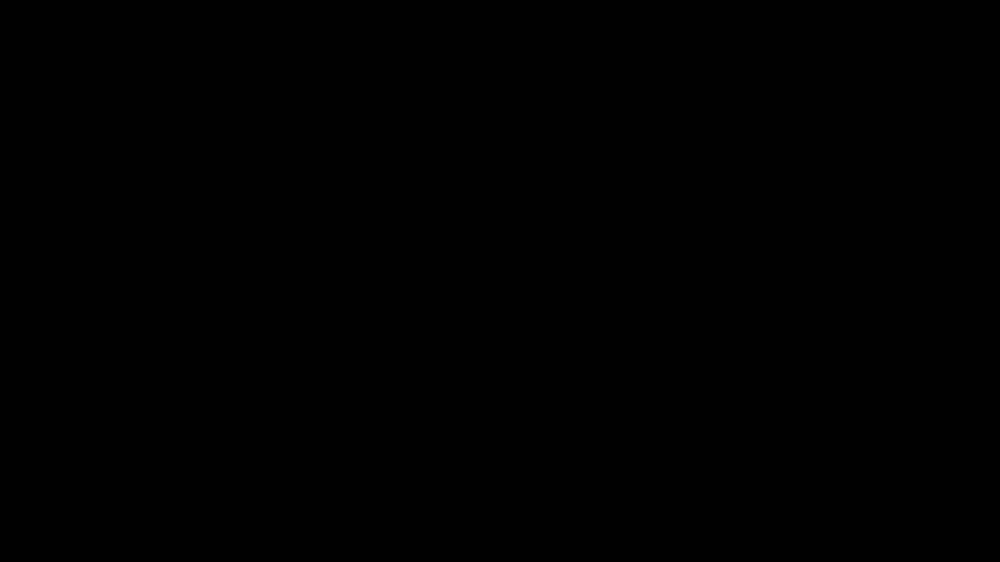